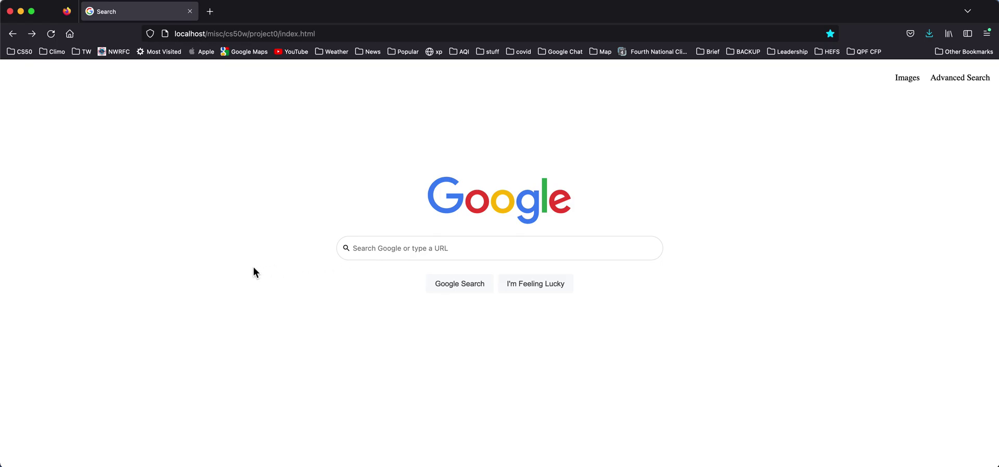
- Run a Google Search for "most efficient transportation device" from the main search page and return to that page
click(383, 250)
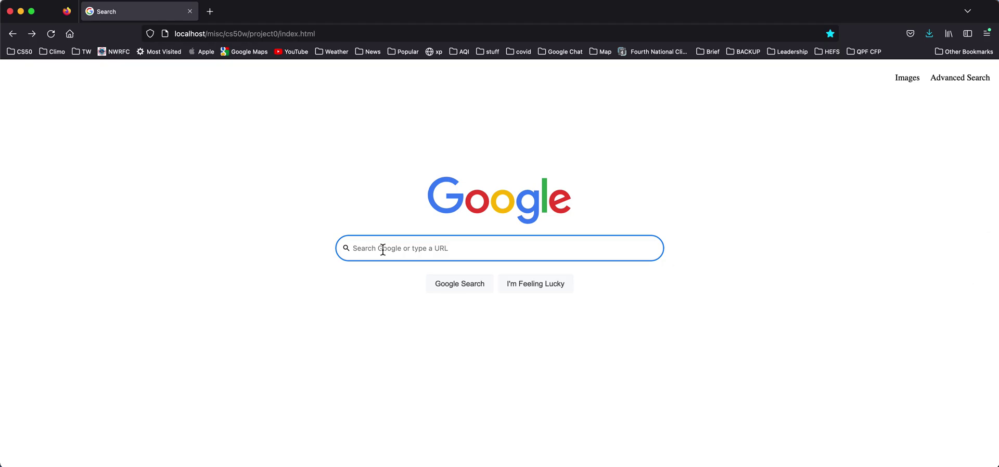
text(most efficient transportation device)
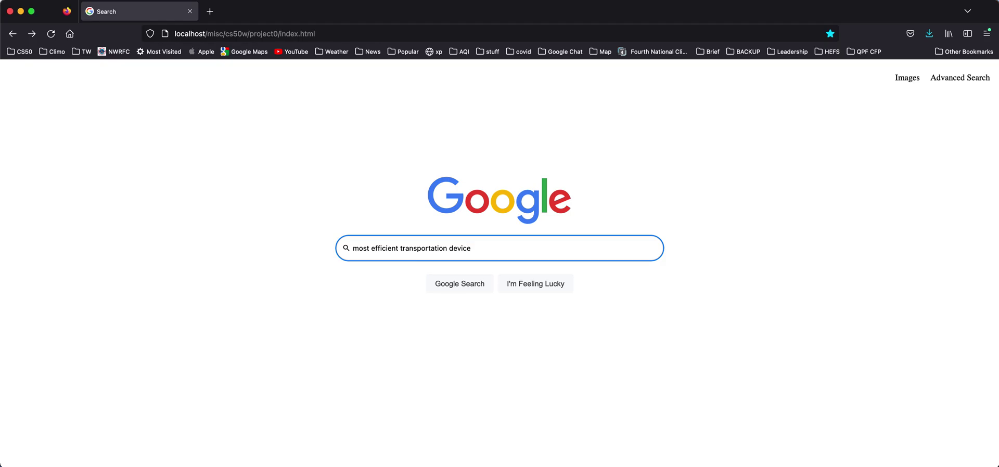
click(463, 288)
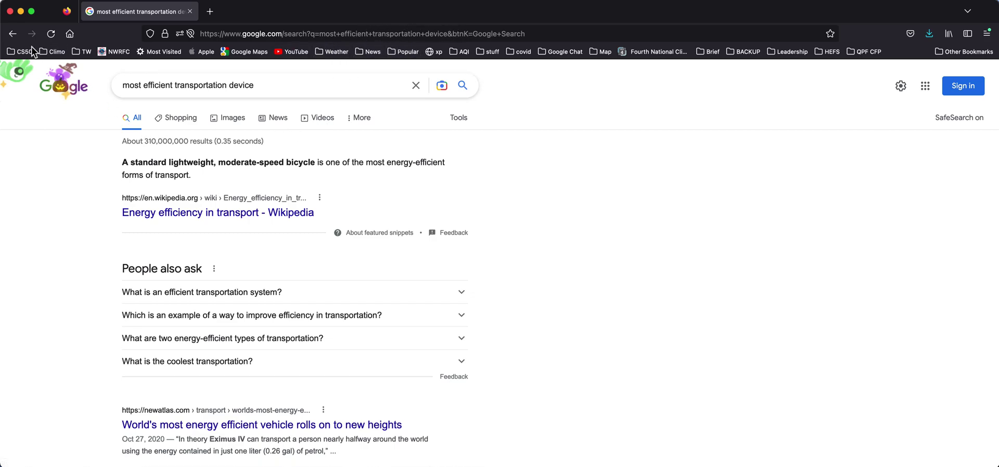
click(13, 34)
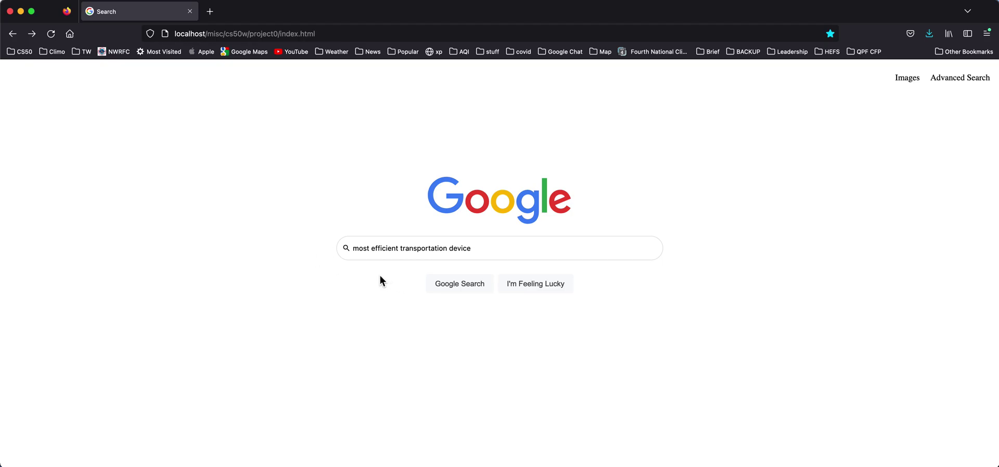
- Run an I'm Feeling Lucky search for "bicycle", follow the redirect to the Wikipedia article, and go back to the main search page
drag(481, 249, 343, 243)
text(bicycle)
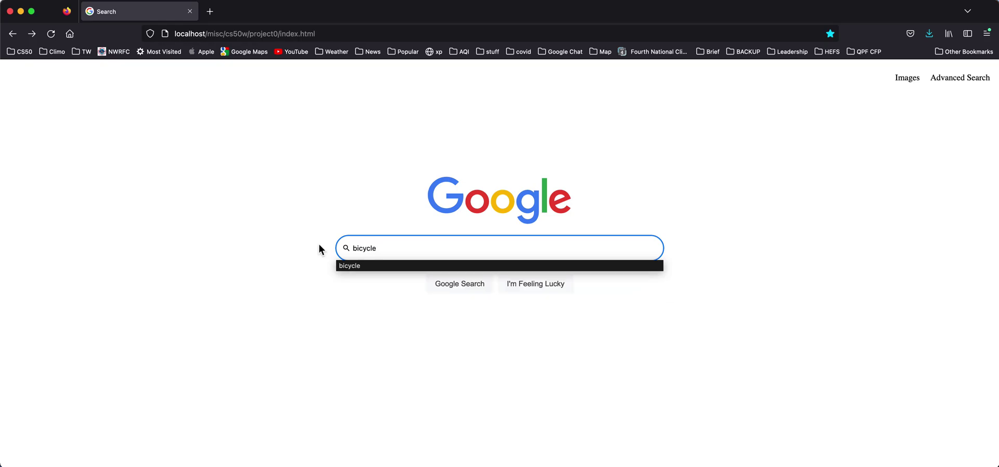
click(541, 285)
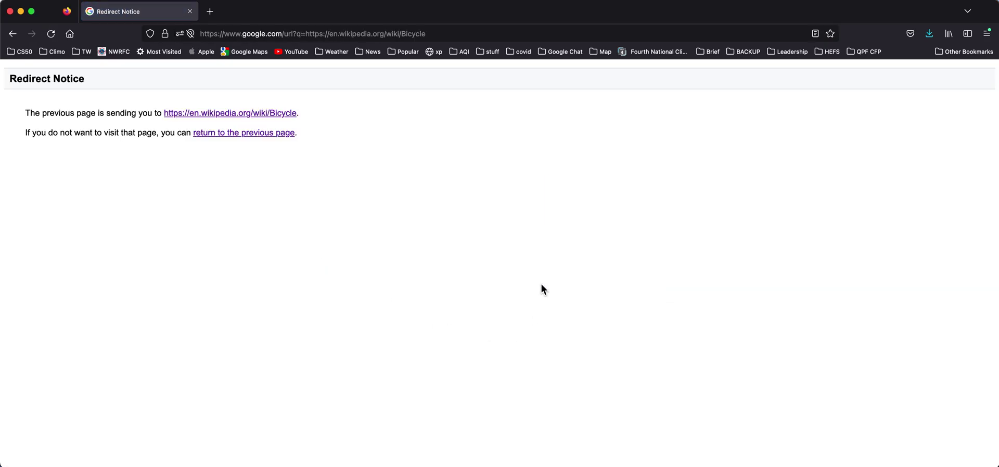
click(263, 114)
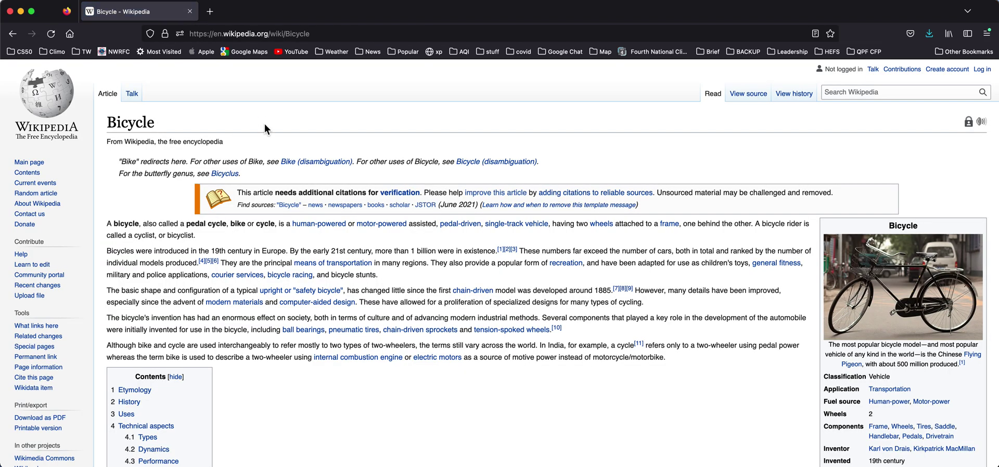
click(14, 34)
click(15, 34)
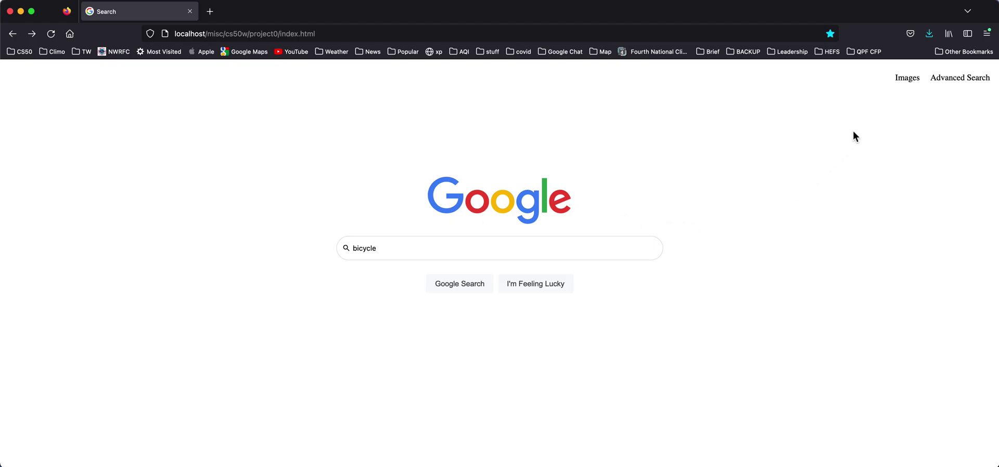
- Search for "pedal wheelchair japan disability" from the Images page and return to that page
click(908, 79)
click(390, 173)
text(pedal wh)
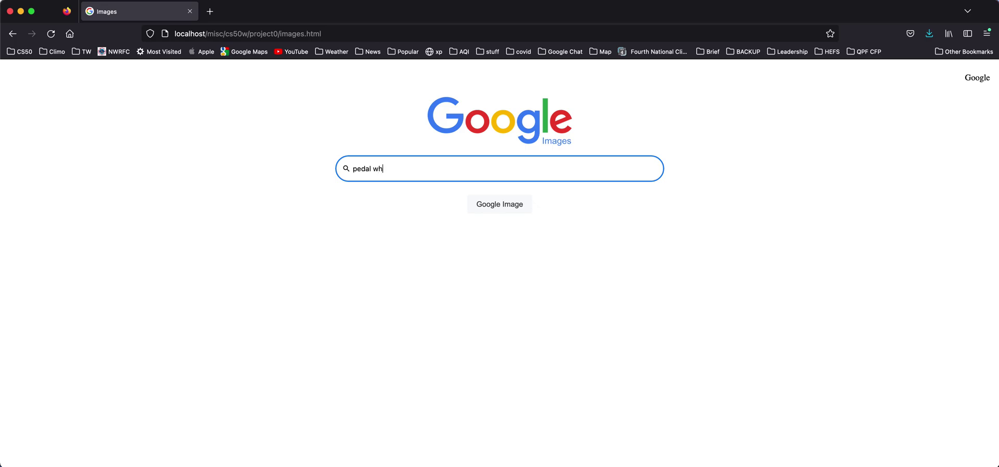
text(eelchair japan disability)
click(511, 210)
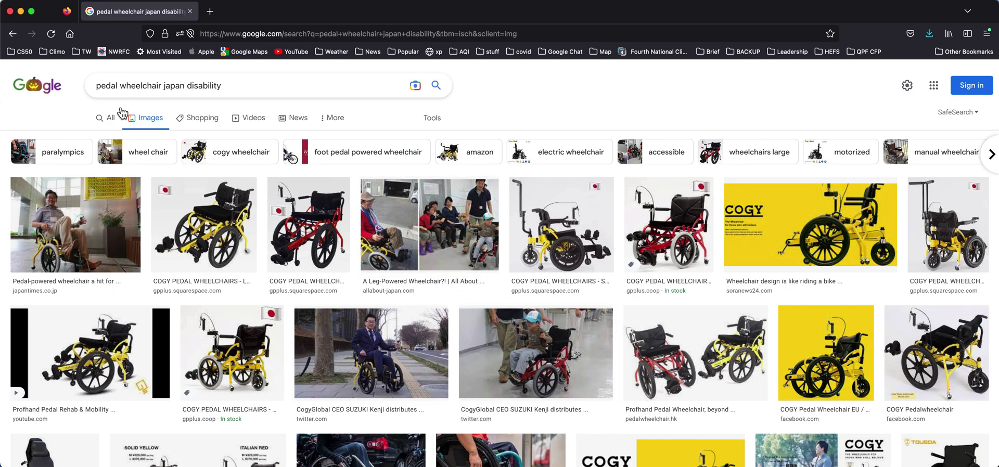
click(12, 34)
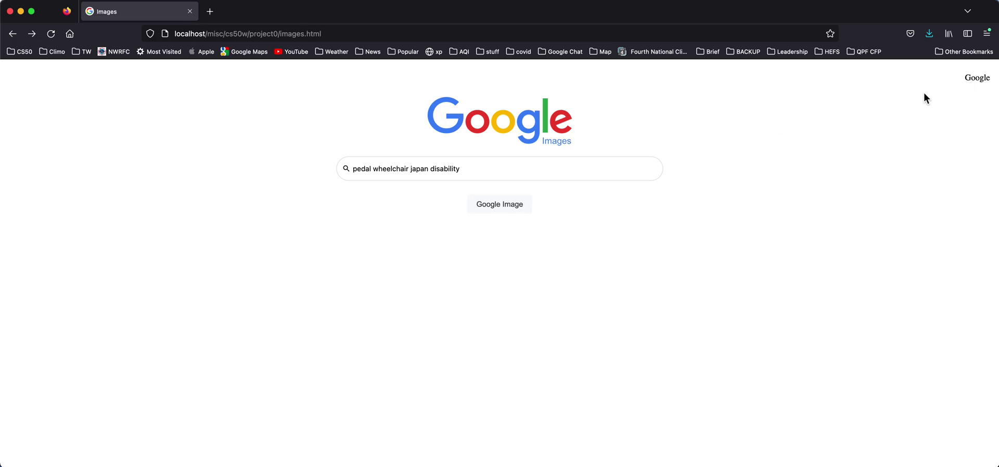
- On the Advanced Search page, enter "wright brothers" for all words, "bicycle" as exact phrase, "year" for any words and "-airplane" for none
click(977, 82)
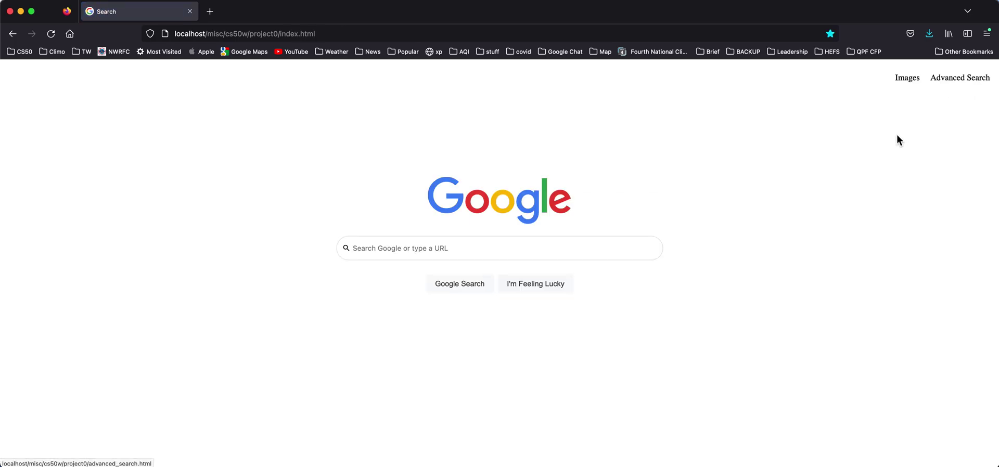
click(961, 79)
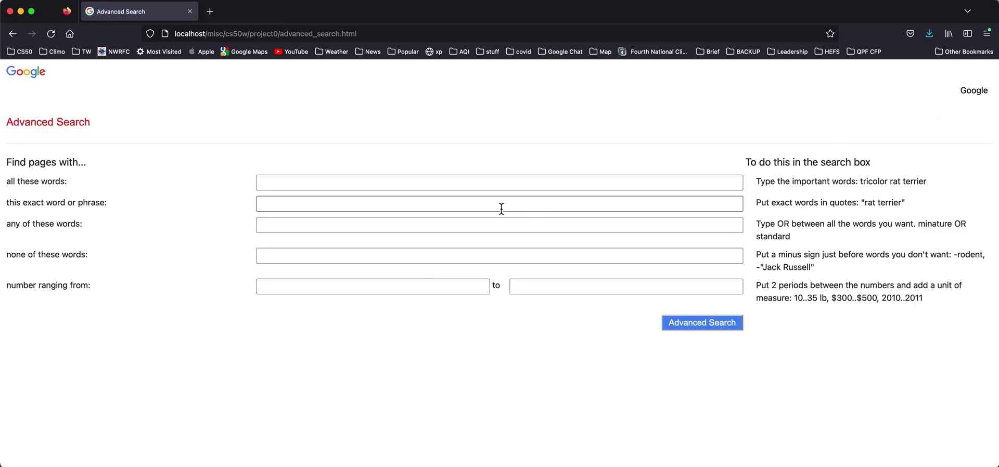
click(362, 184)
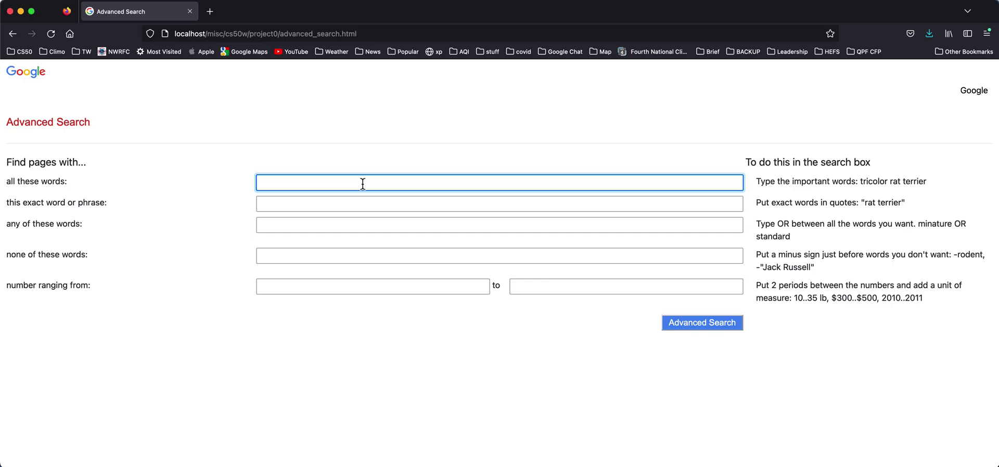
text(wright brothers)
key(Tab)
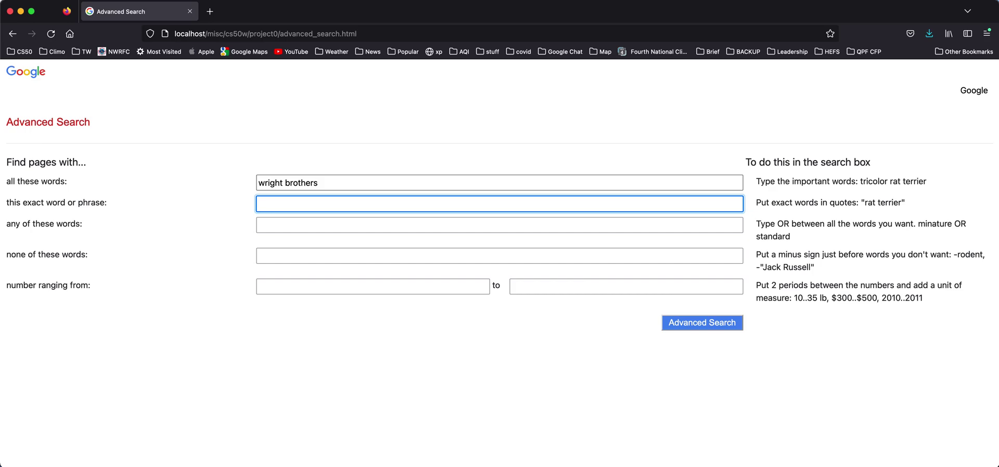
text(bicycle)
key(Tab)
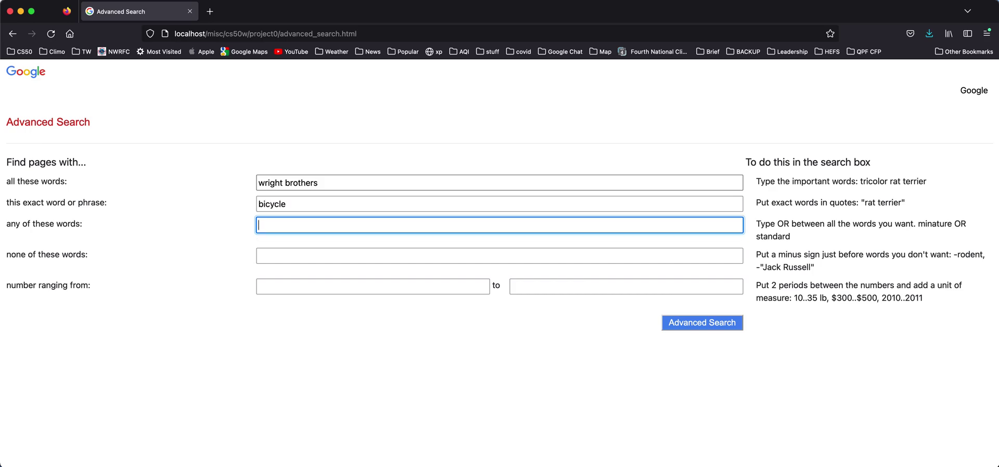
text(year)
key(Tab)
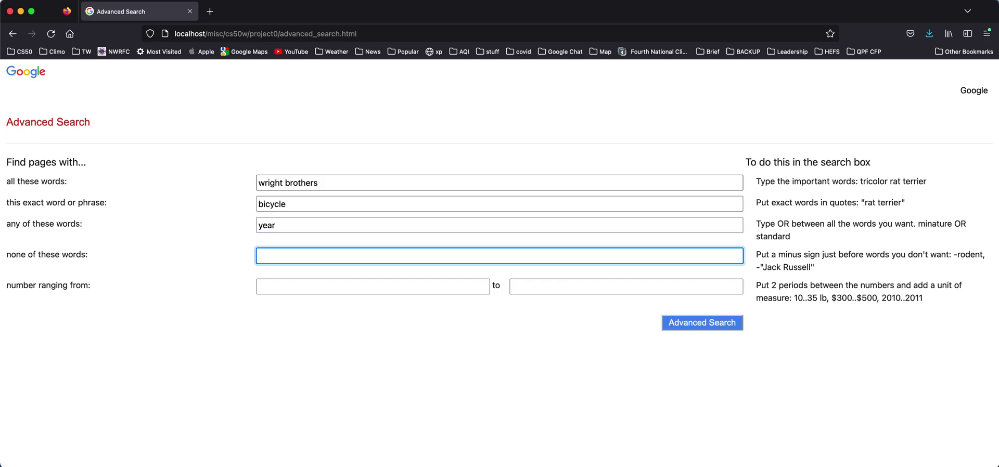
text(-airplane)
key(Tab)
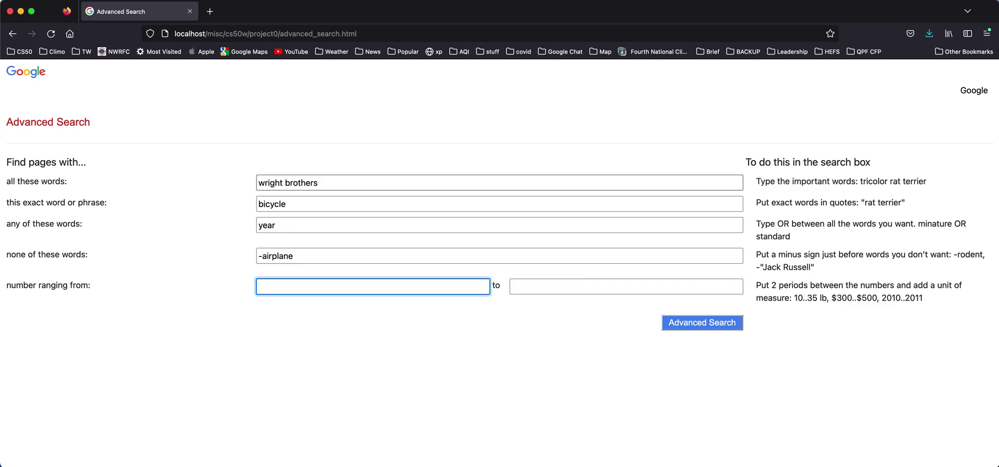
- Set the number range from 1890 to 1910, run the advanced search and return to the form
text(1890)
key(Tab)
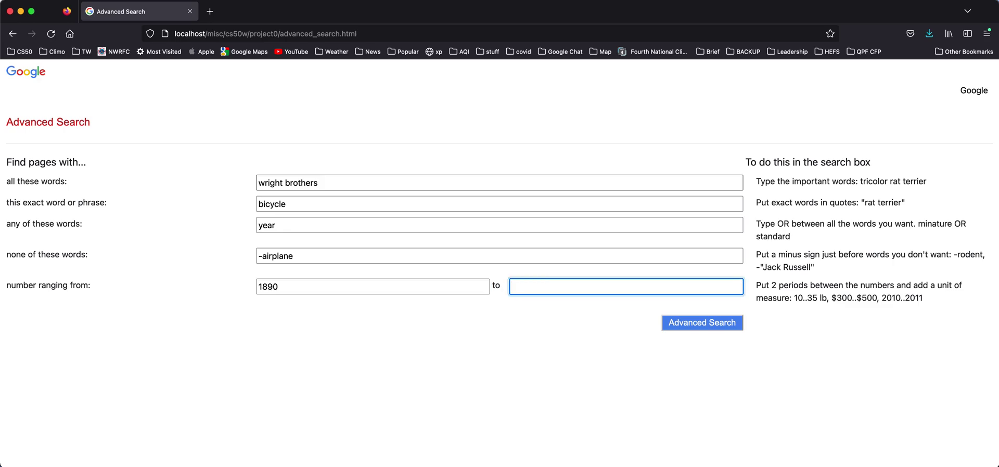
text(1910)
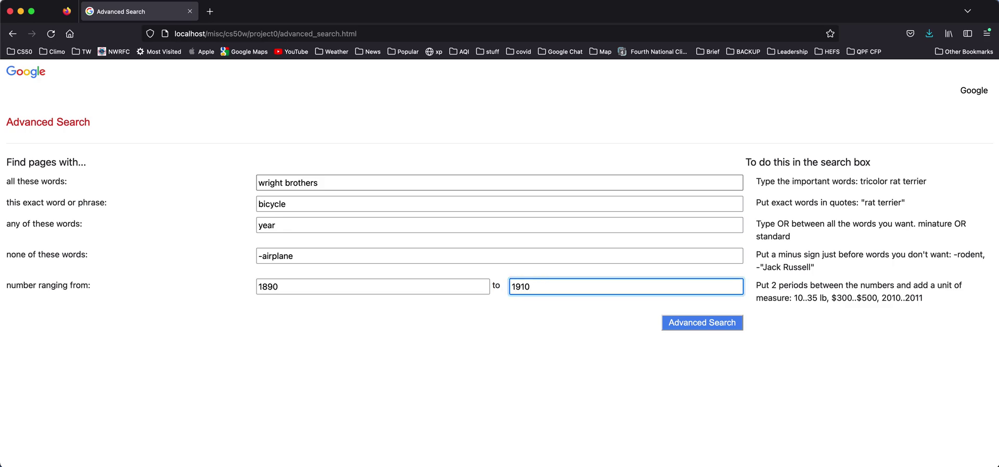
click(711, 323)
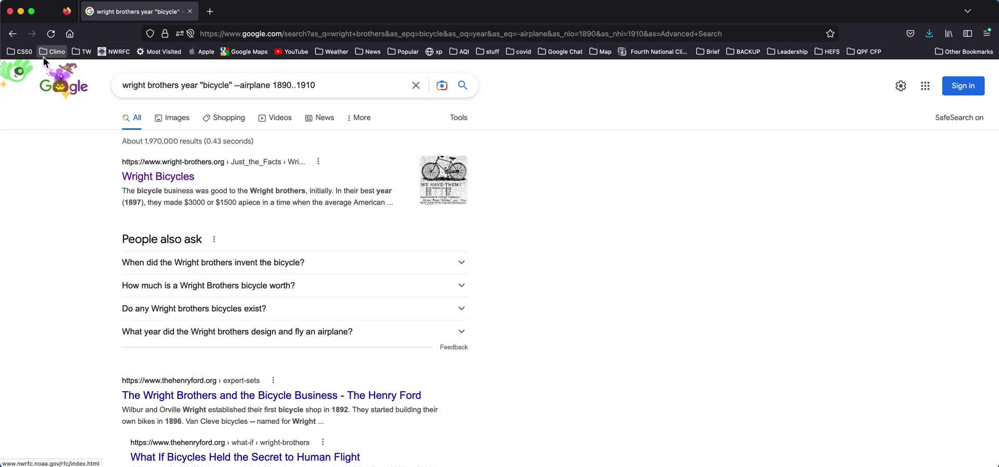
click(12, 33)
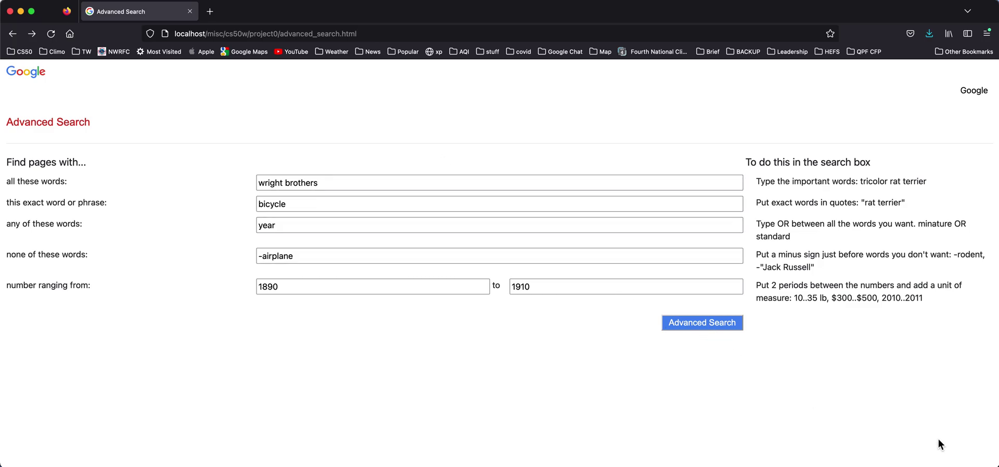
- Progressively narrow the browser window across the Advanced Search, main search and Images pages to test their layouts
drag(995, 464, 952, 465)
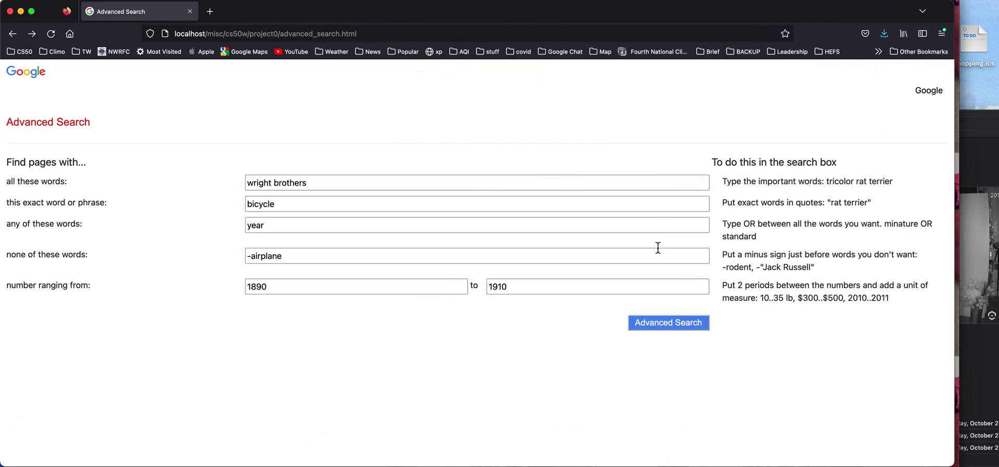
click(929, 92)
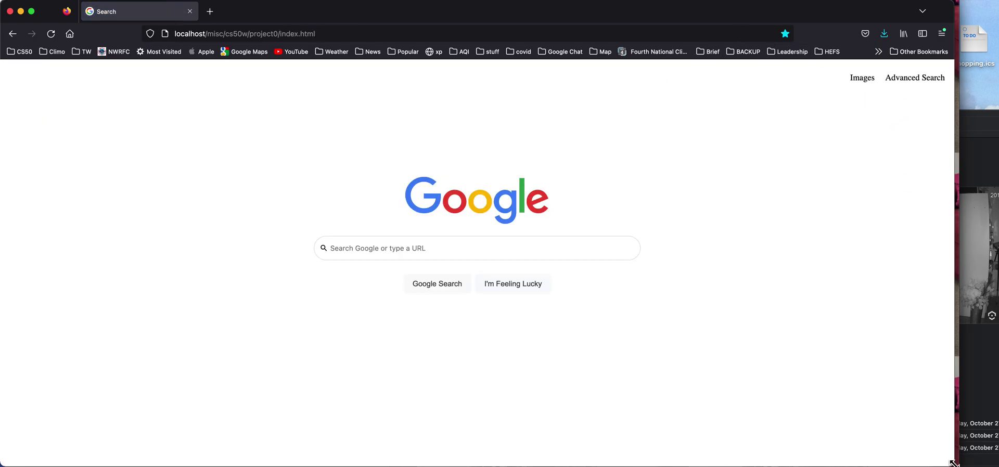
drag(954, 464, 782, 425)
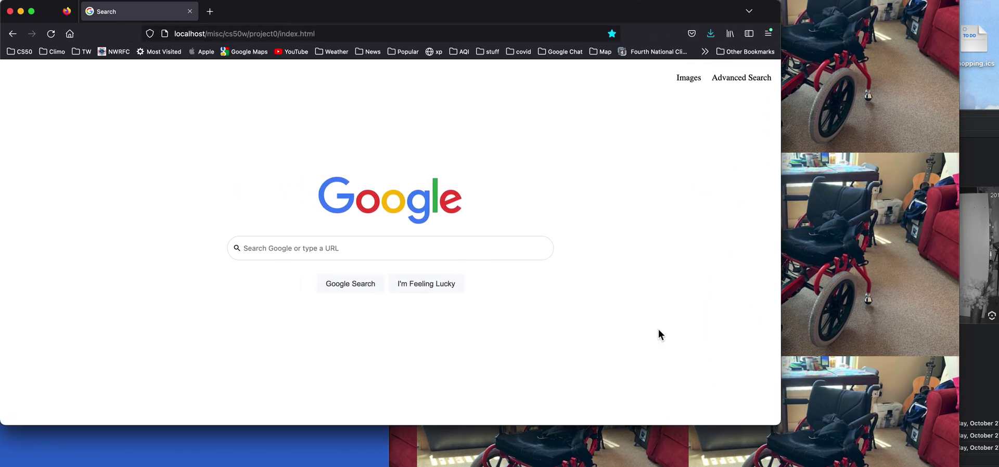
click(690, 79)
drag(780, 425, 707, 436)
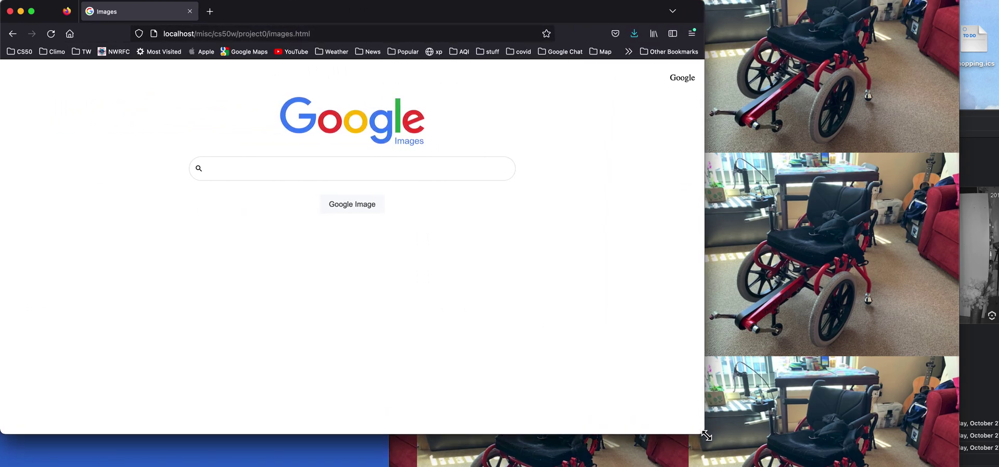